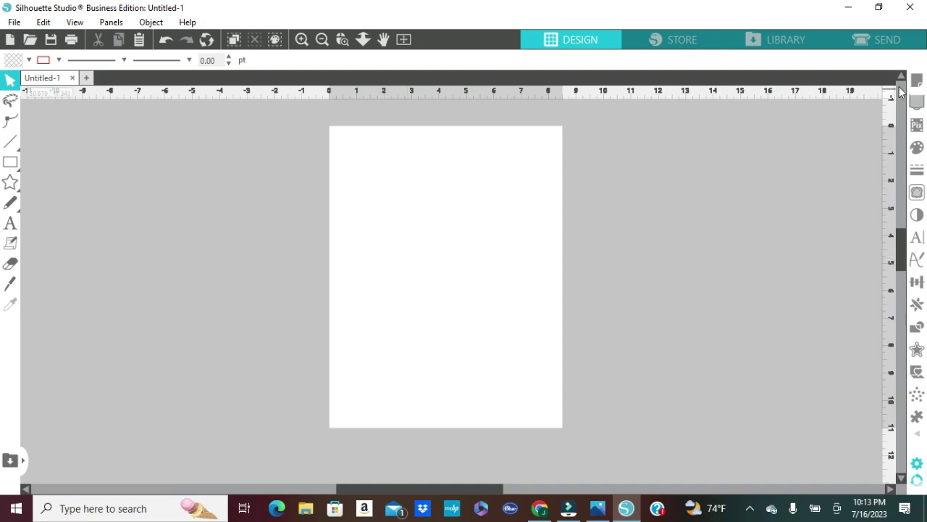
Step: Set up a custom landscape page 9.5 in wide and 4.125 in high
click(917, 84)
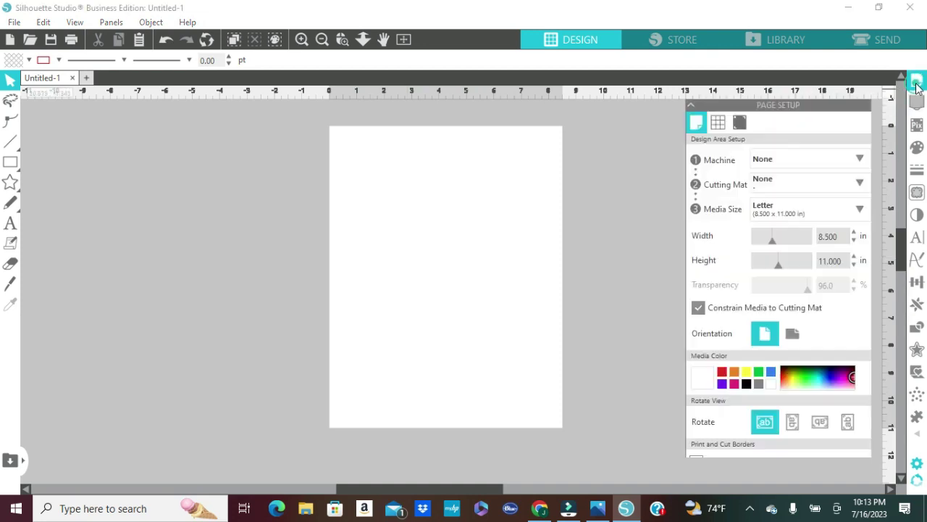
click(842, 237)
text(9.)
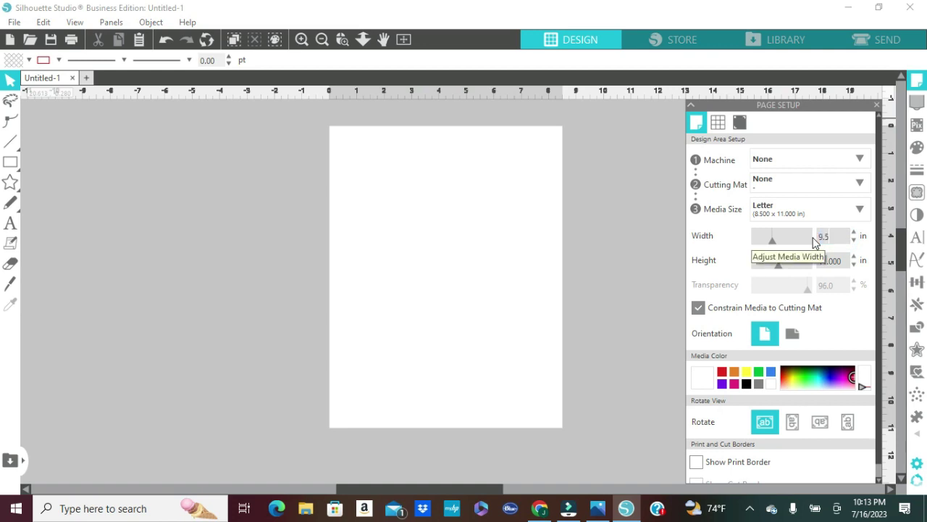
text(5)
key(Return)
click(839, 259)
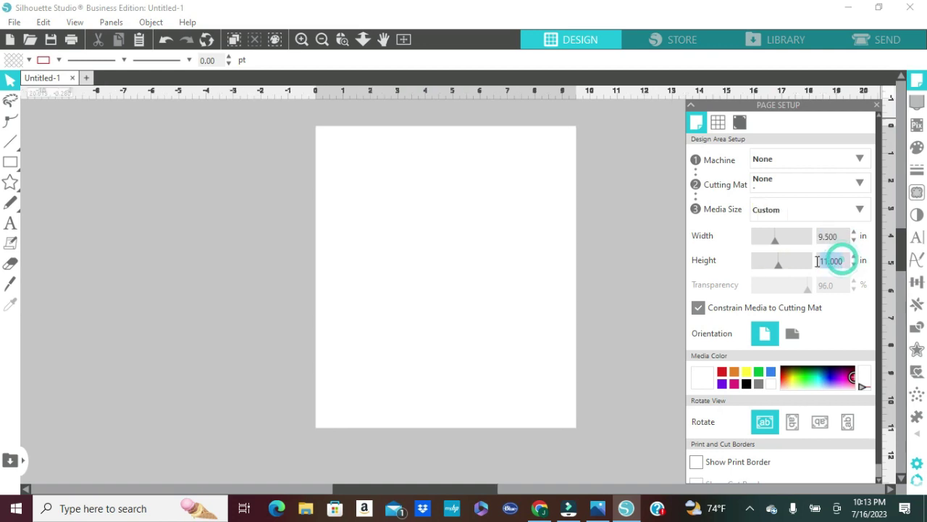
text(4.125)
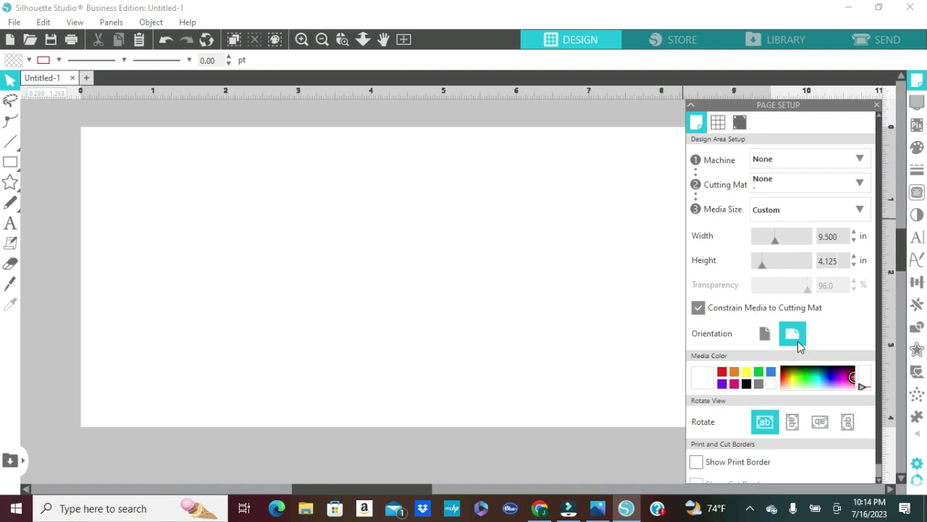
click(876, 105)
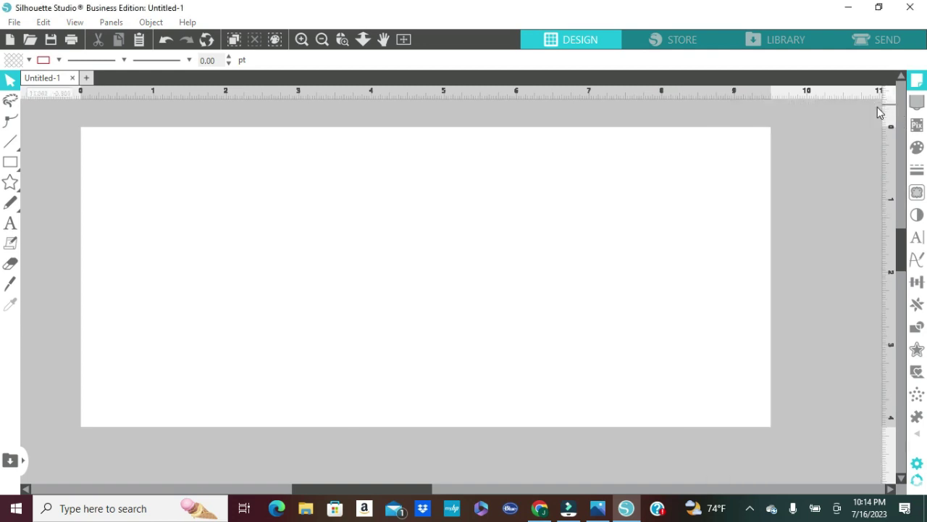
Step: Merge the custom envelope sample PNG from the Downloads folder into the design
click(322, 39)
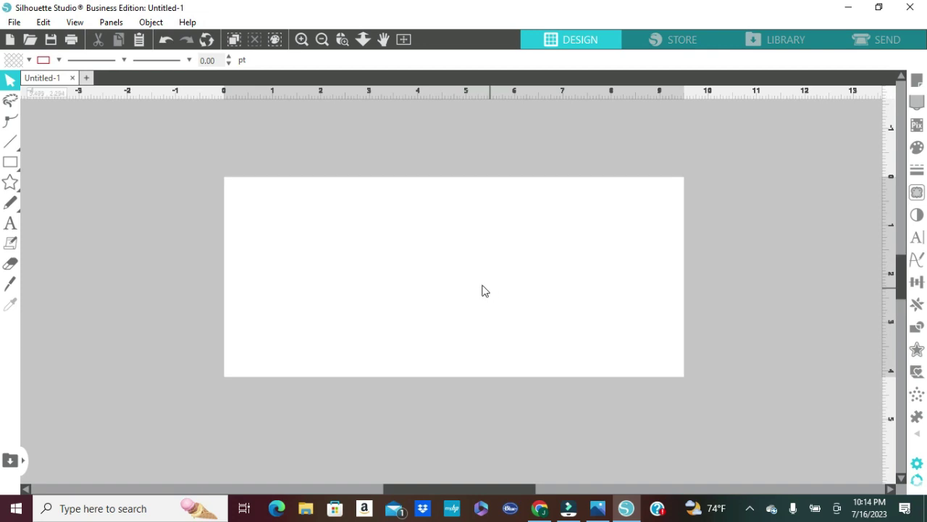
click(15, 23)
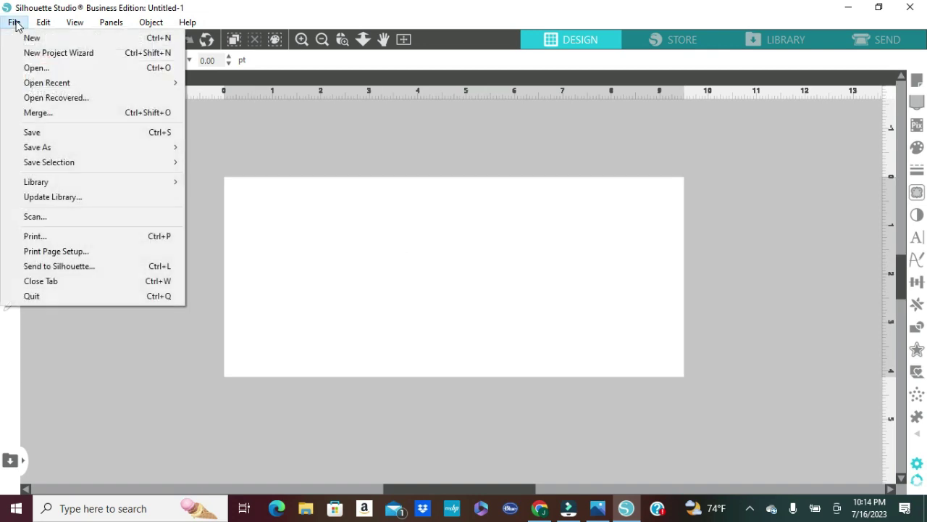
click(35, 116)
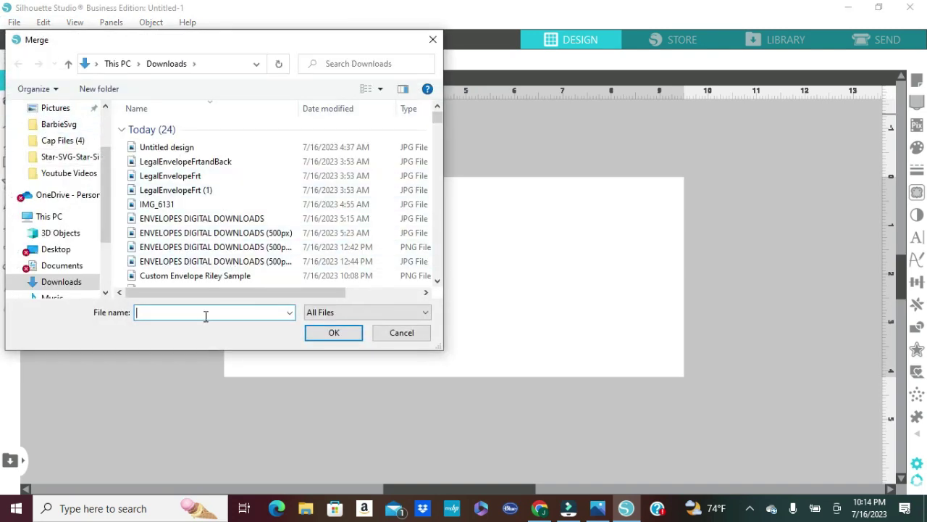
click(222, 276)
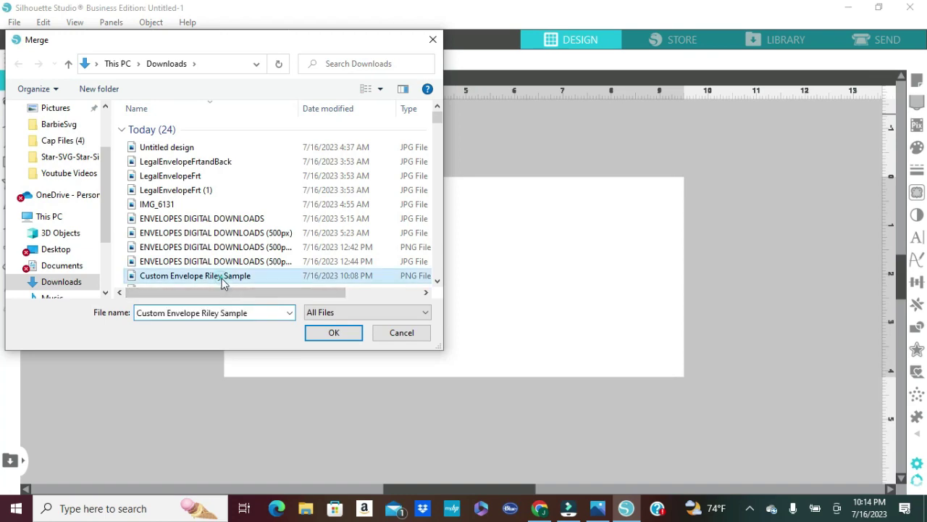
click(322, 332)
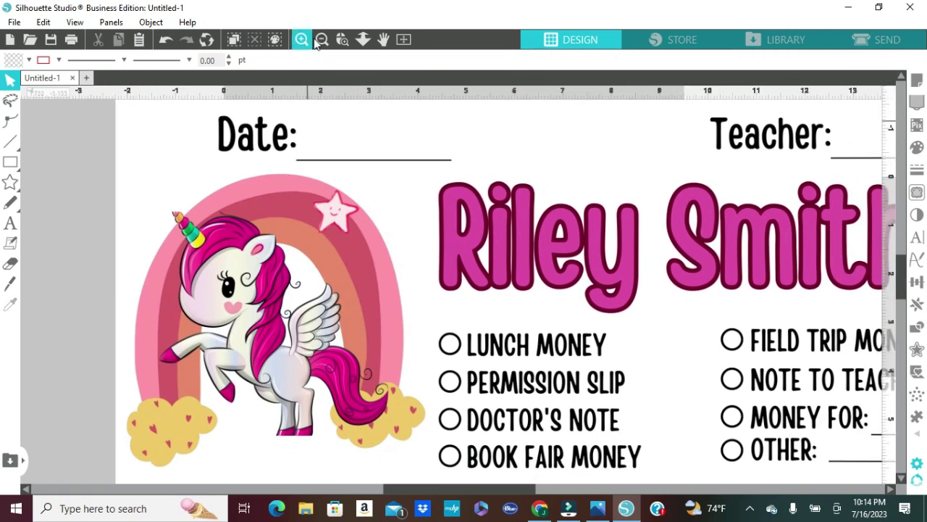
Step: Scale the envelope artwork down proportionally to about 10.3 in wide and place it over the page
click(322, 39)
click(322, 39)
drag(490, 222, 421, 213)
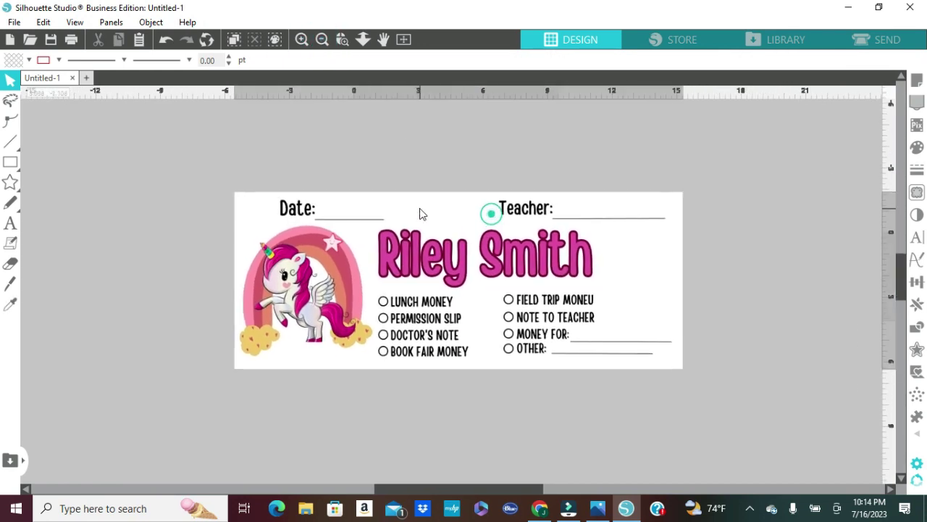
click(612, 335)
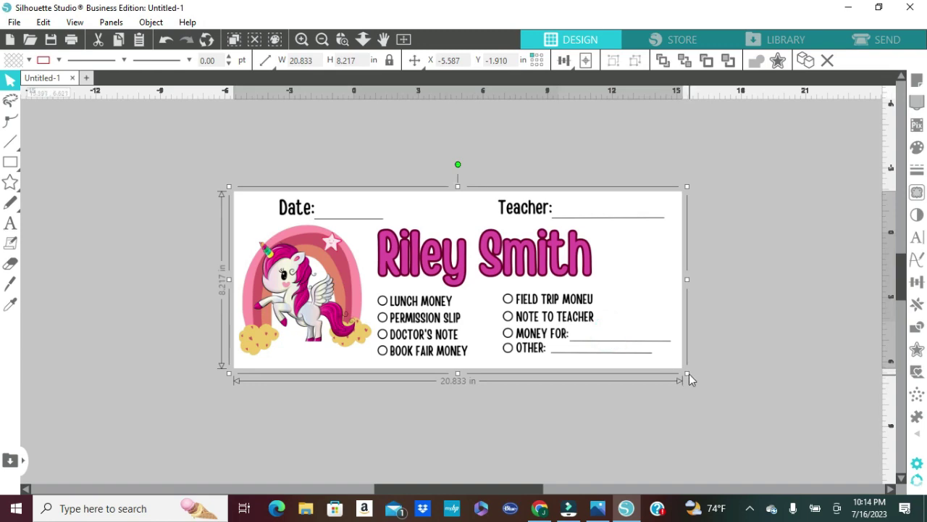
drag(496, 263, 329, 298)
drag(388, 301, 344, 293)
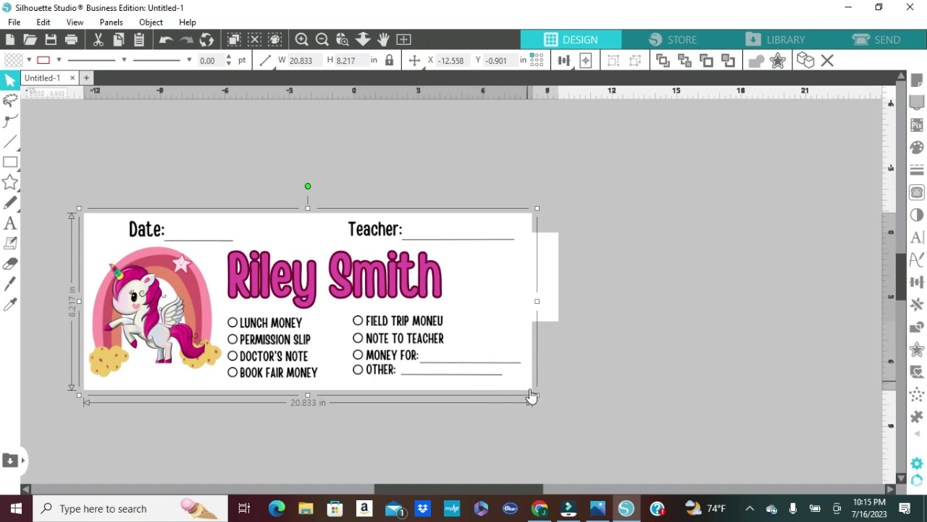
drag(537, 396, 315, 296)
drag(218, 259, 494, 282)
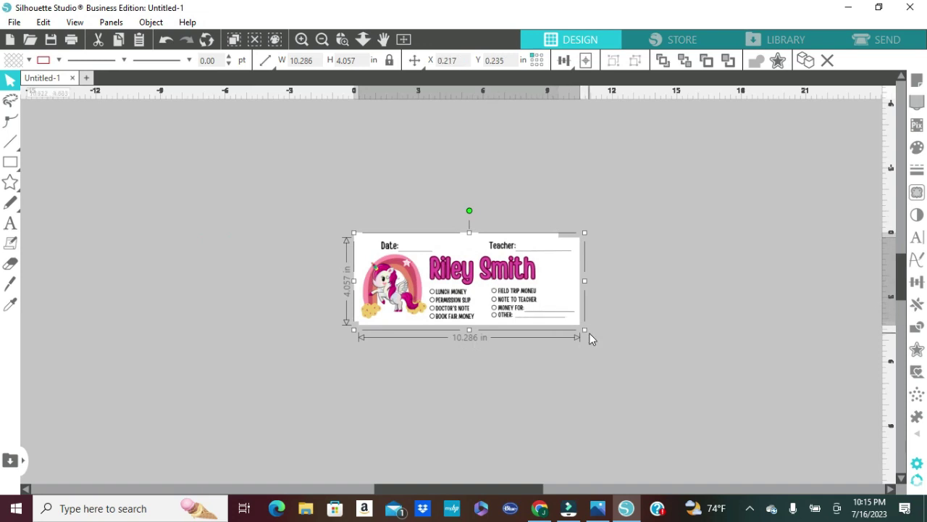
Step: Reduce the artwork proportionally to about 9.16 in wide and position it within the page borders
drag(585, 330, 562, 318)
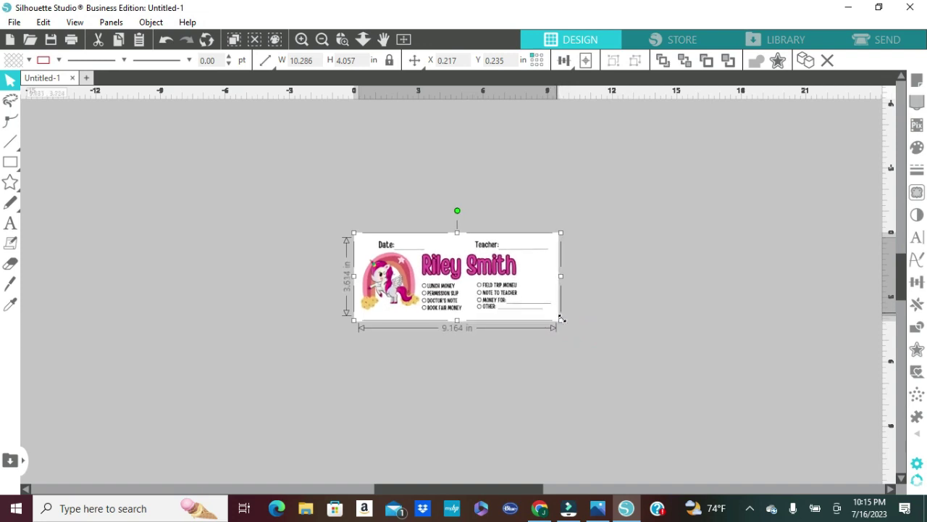
drag(498, 289, 529, 382)
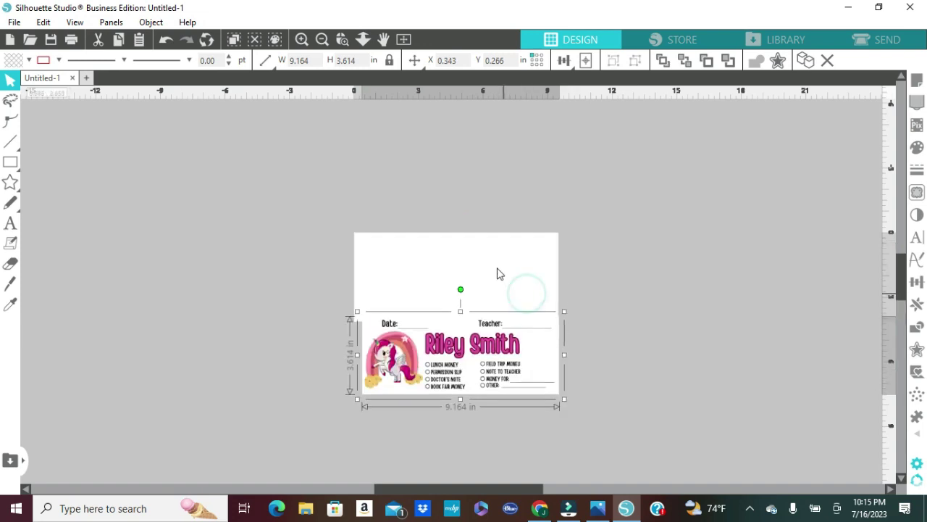
drag(480, 364, 478, 288)
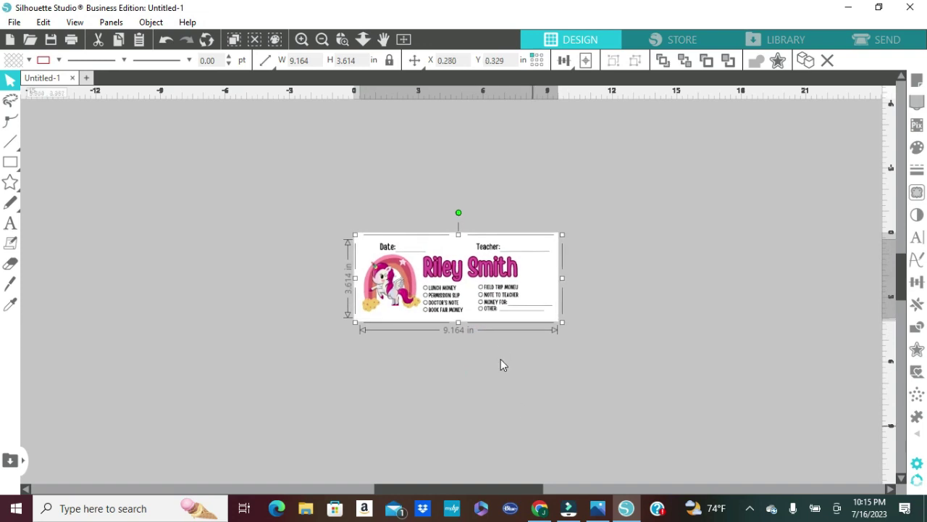
click(302, 40)
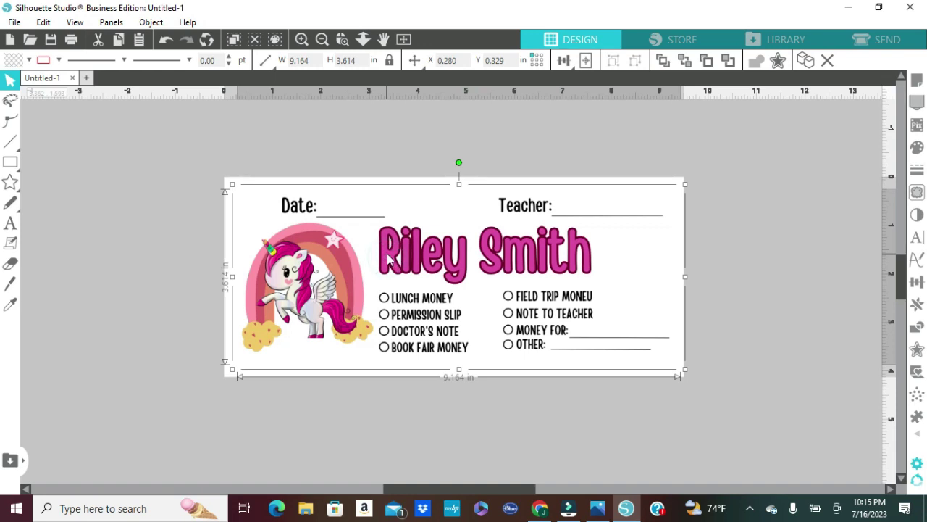
drag(388, 259, 384, 259)
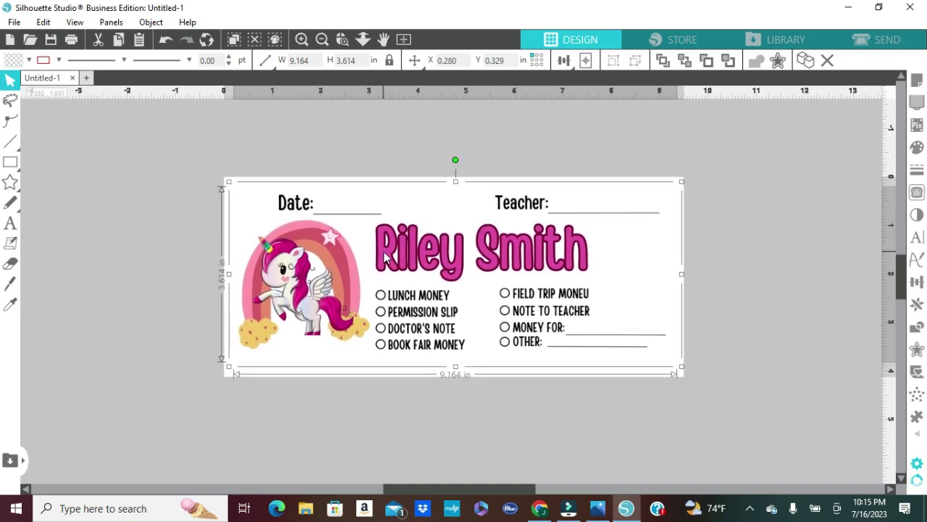
Step: Enlarge the artwork slightly to about 9.22 in wide and shift it toward the page's upper-left corner
click(682, 368)
drag(683, 369, 686, 370)
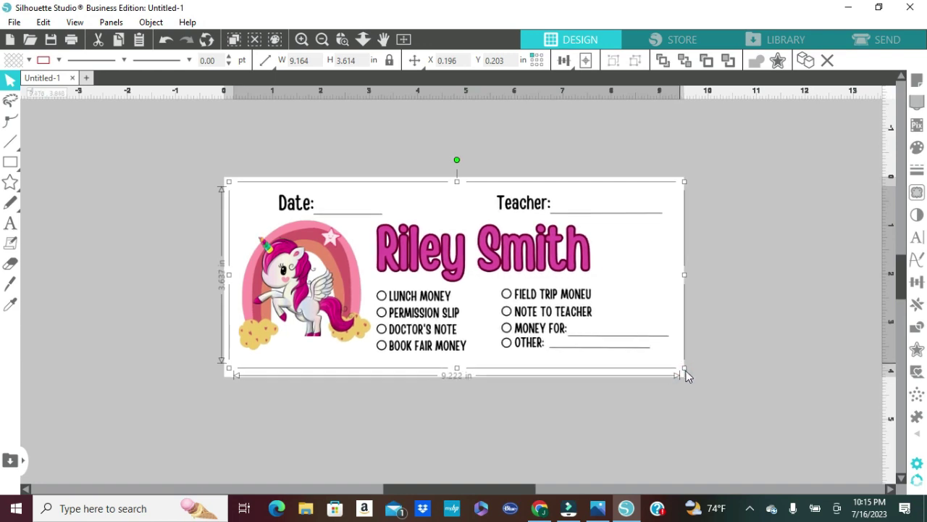
click(647, 337)
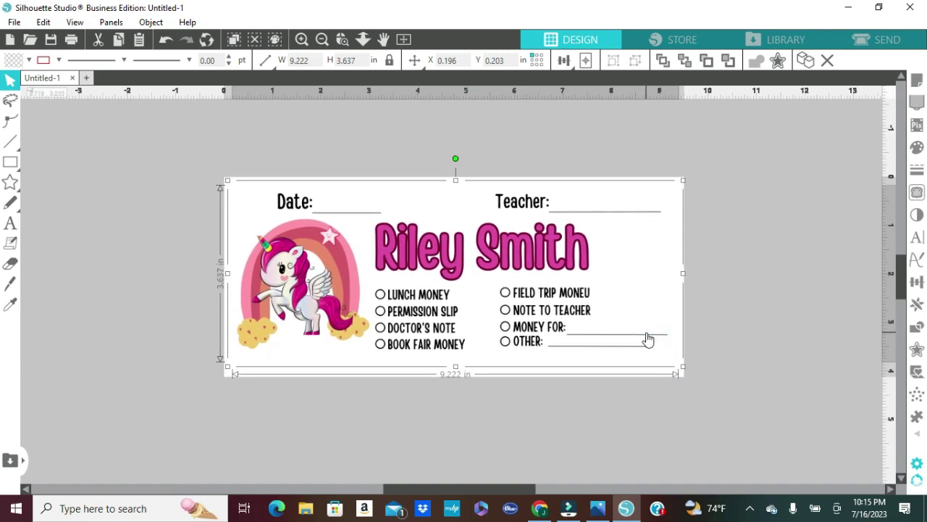
click(780, 342)
drag(593, 309, 586, 307)
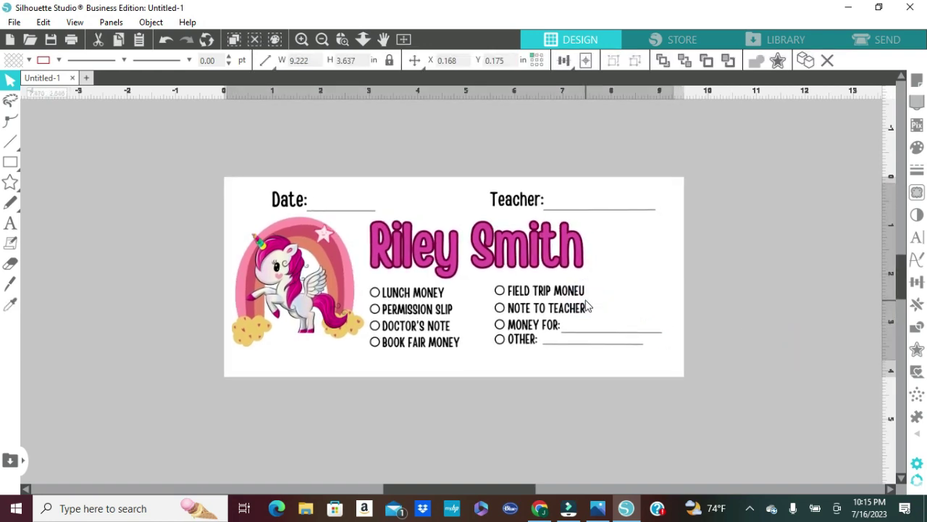
Step: Resize the artwork to about 9.5 in wide, with its left edge at the page's left edge
click(647, 341)
drag(673, 366, 701, 376)
click(789, 383)
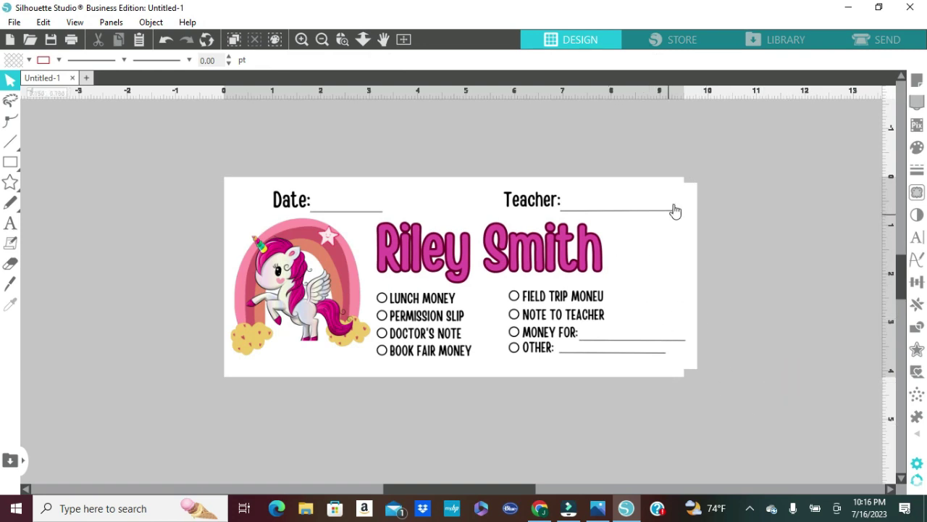
drag(644, 251, 638, 255)
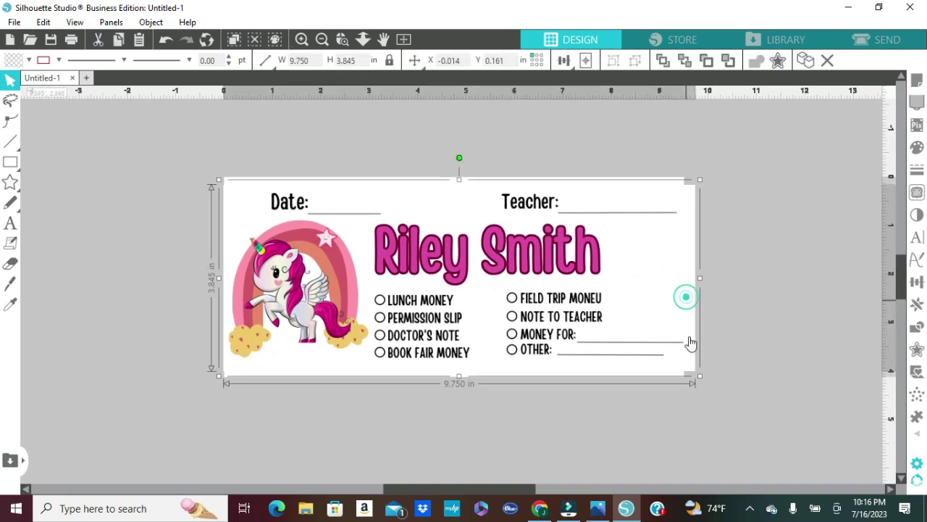
drag(698, 373, 687, 372)
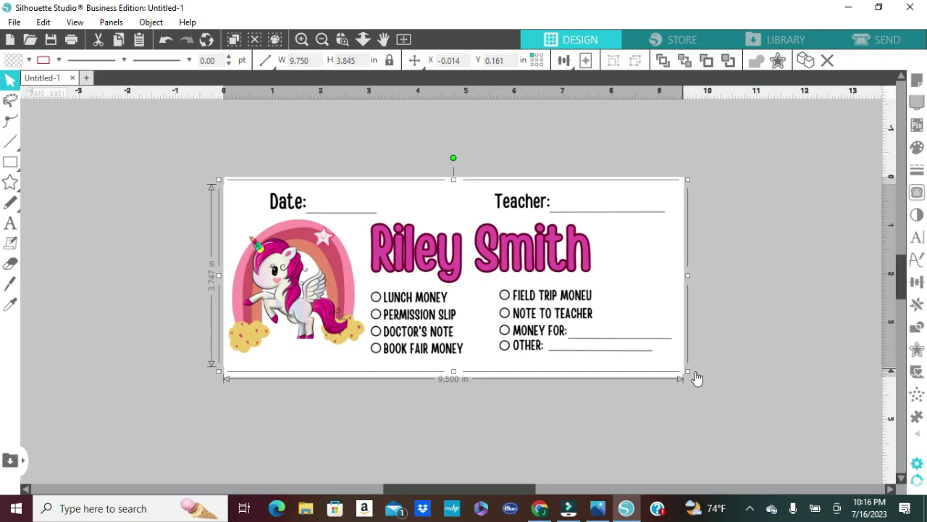
Step: Fine-tune the artwork to about 9.41 in wide, adjust its position to fit inside the page, and deselect it
click(776, 364)
click(628, 292)
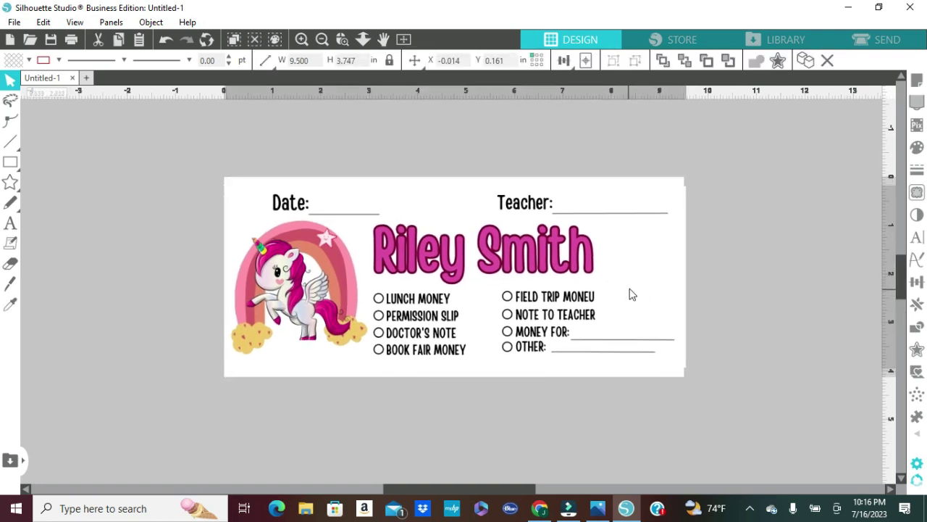
click(637, 299)
click(662, 308)
drag(689, 372, 687, 372)
click(745, 361)
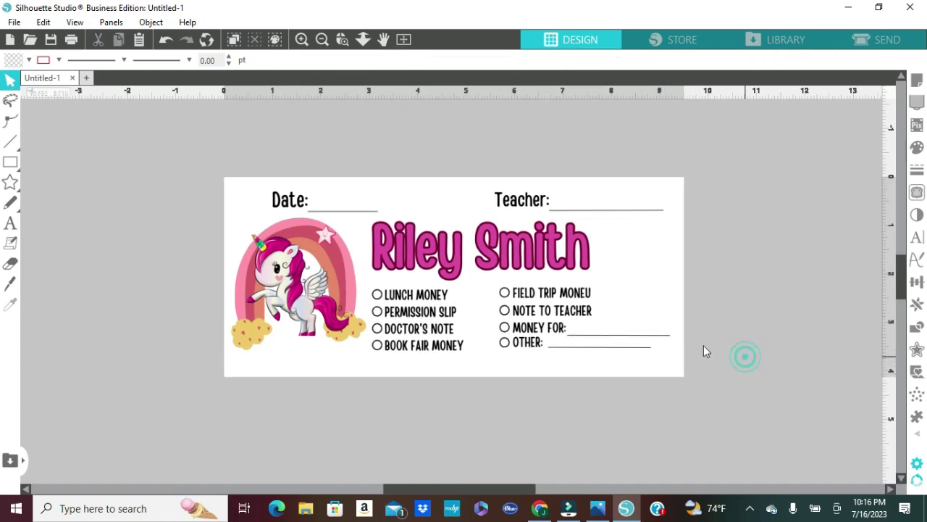
click(605, 303)
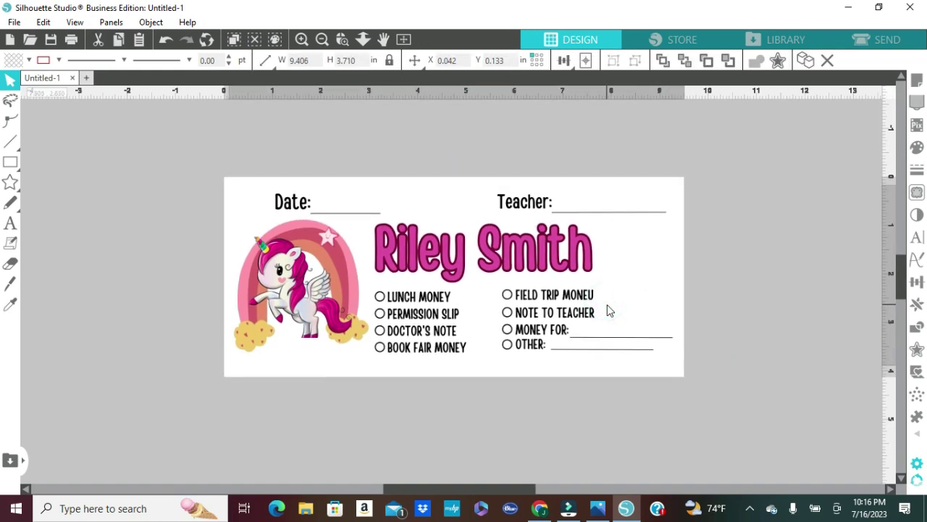
click(760, 329)
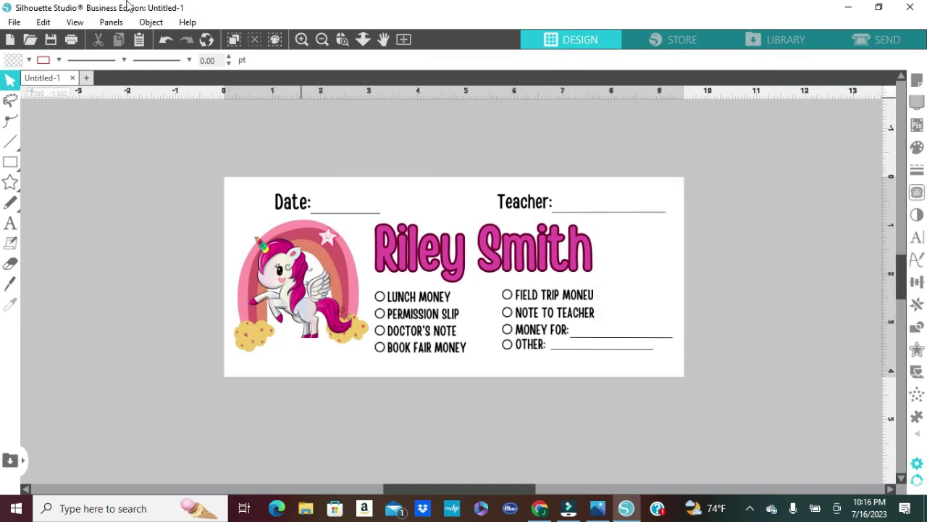
Step: Send the design to print, select the EPSON6BE07C (ET-15000 Series) printer and open its printing preferences
click(13, 22)
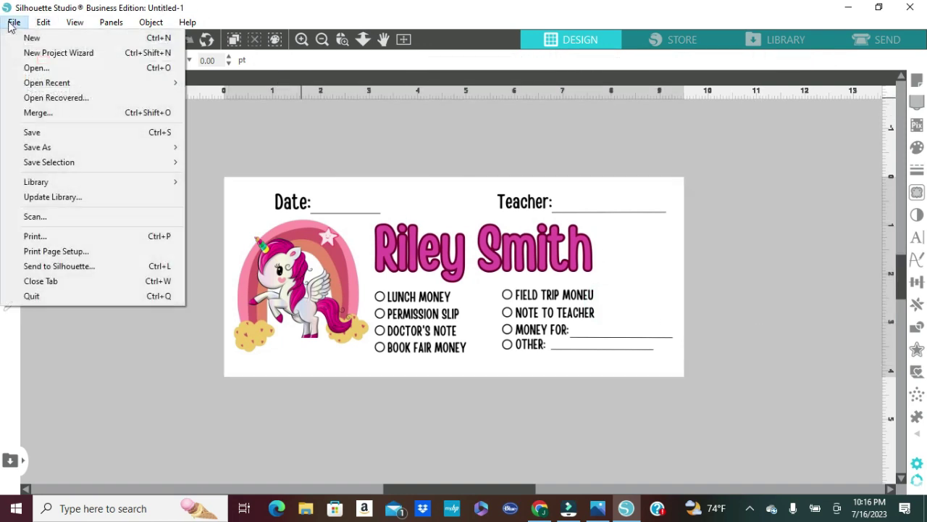
click(63, 235)
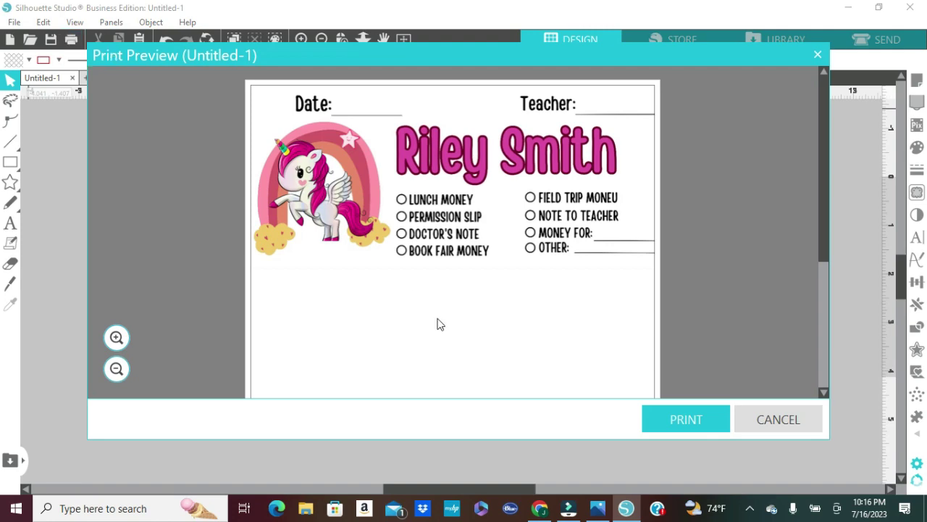
click(683, 420)
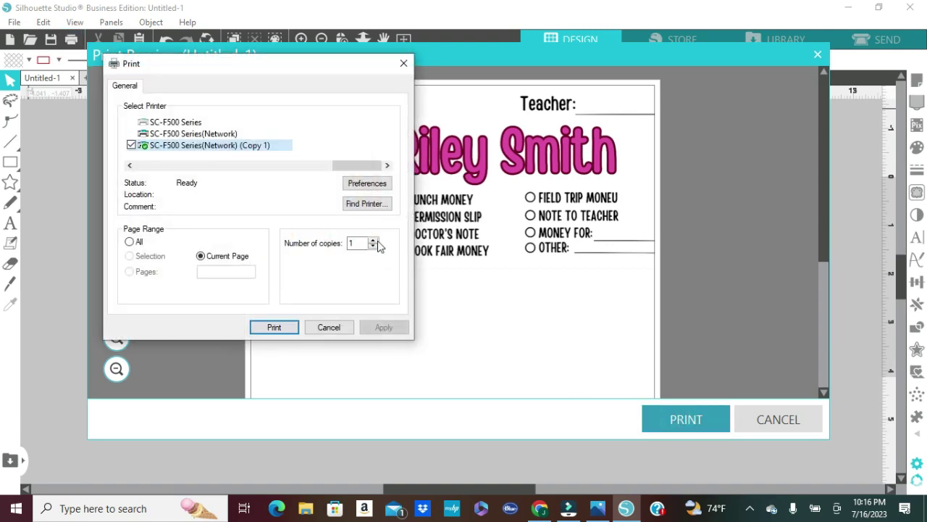
drag(348, 166, 155, 166)
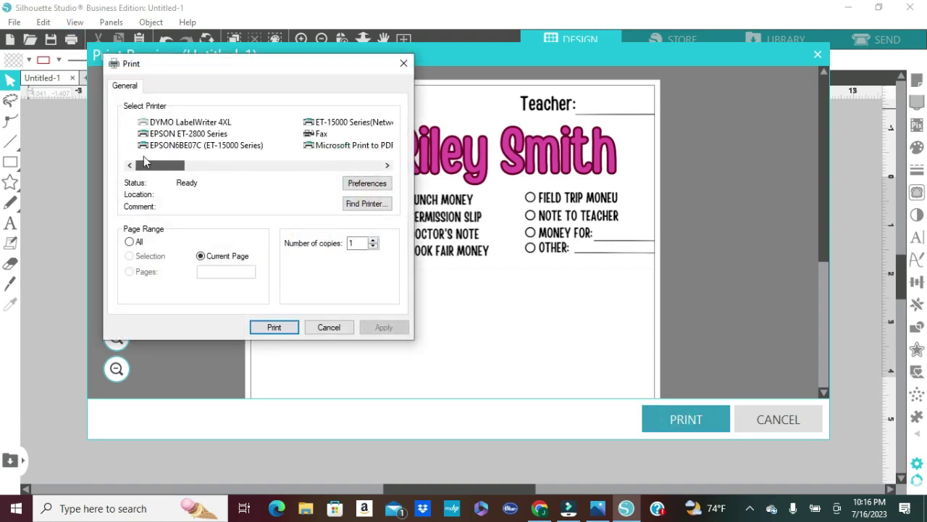
click(201, 148)
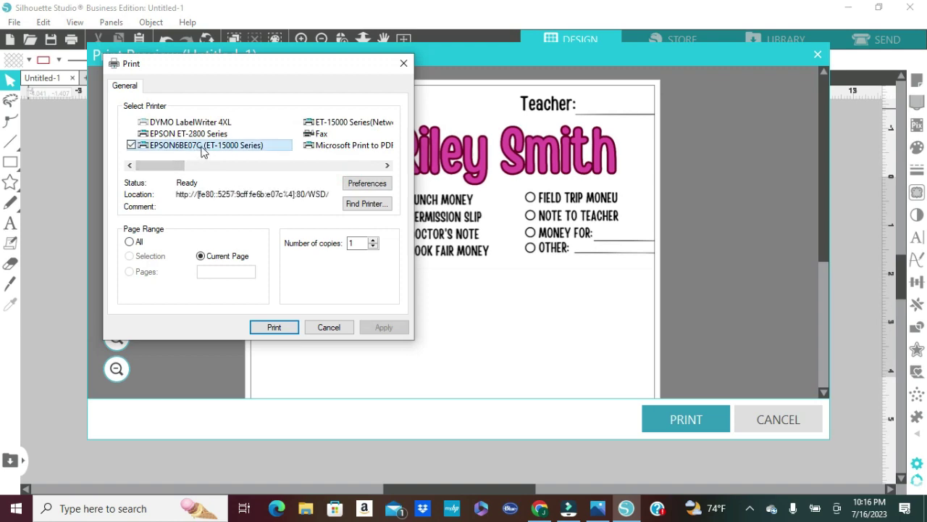
click(368, 184)
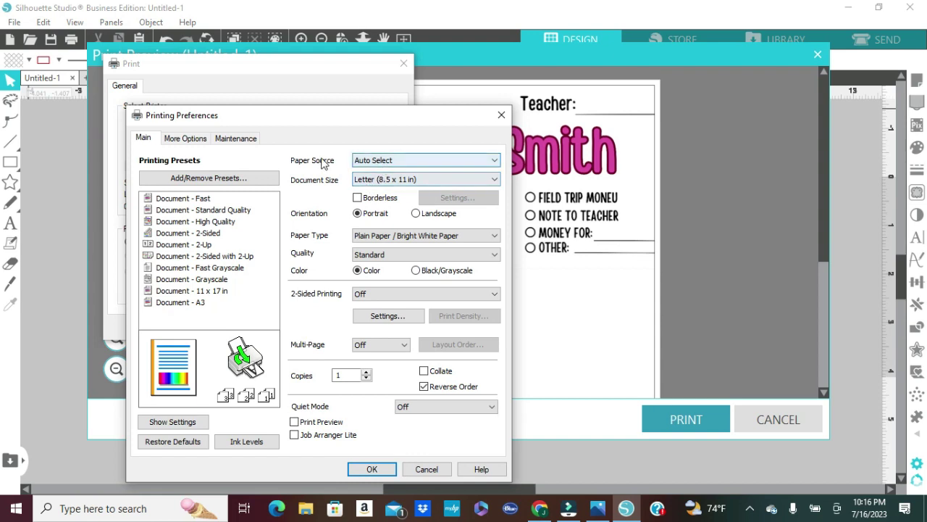
Step: Set the paper source to Paper Tray and the document size to Envelope #10 (4.125 x 9.5 in)
click(401, 160)
click(401, 182)
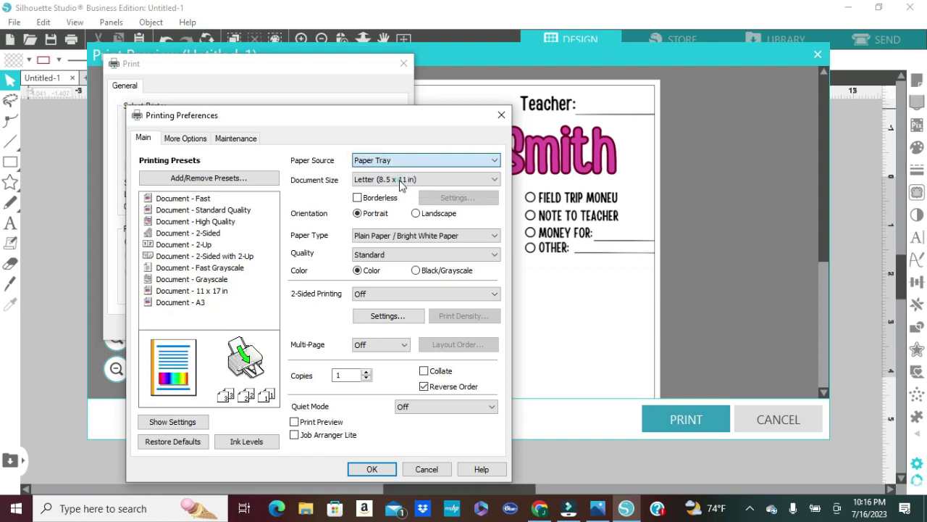
click(390, 181)
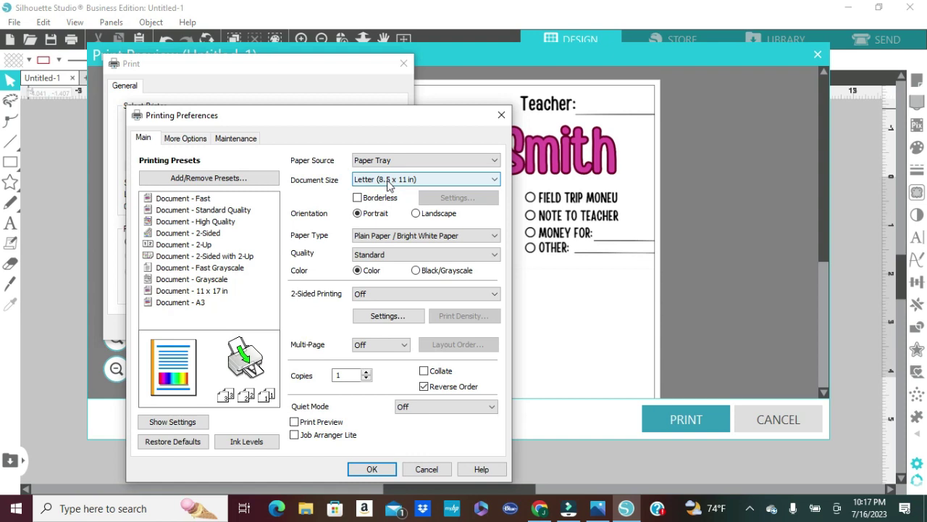
click(389, 182)
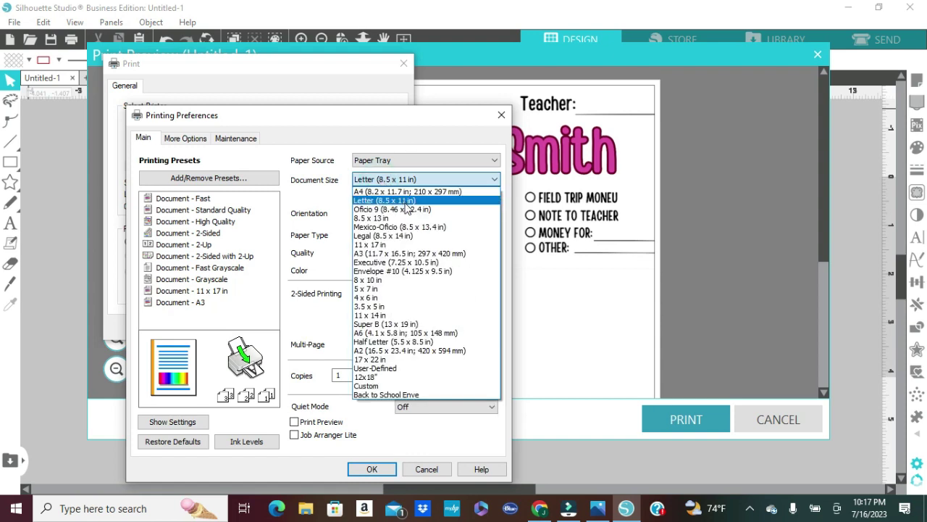
click(406, 275)
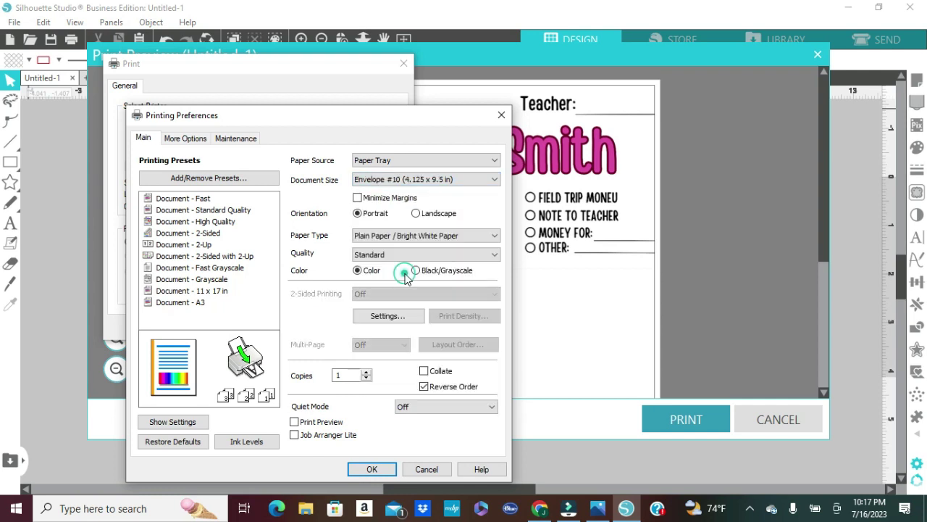
Step: Turn on Minimize Margins, acknowledging its notice, and set the orientation to Landscape
click(358, 198)
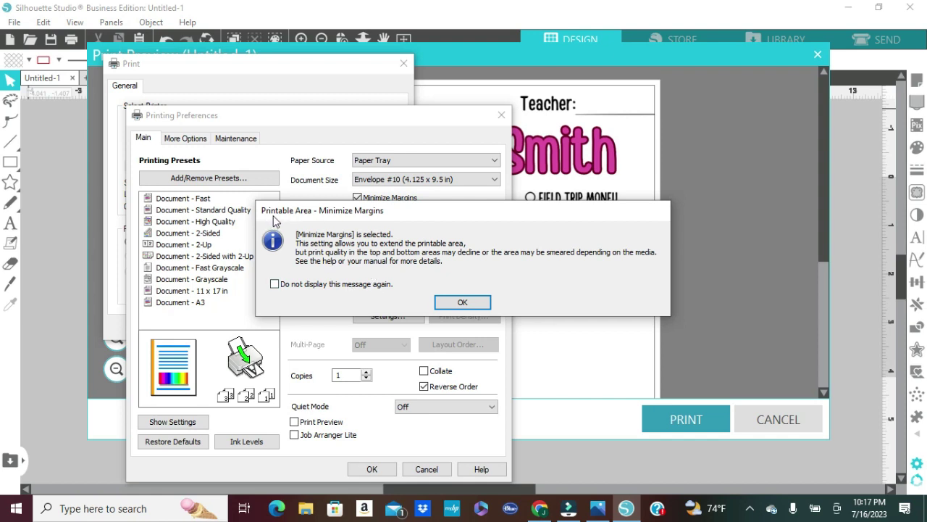
click(464, 304)
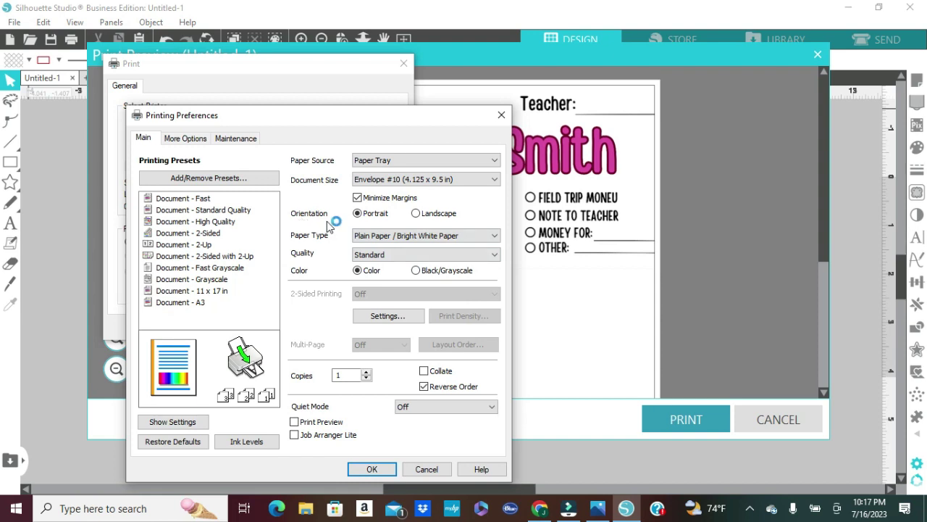
click(417, 214)
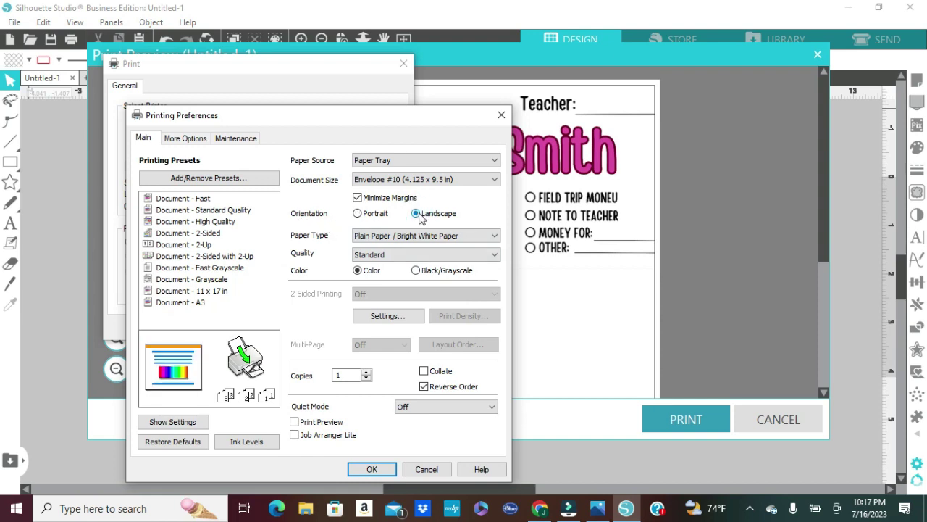
Step: Set the paper type to Envelope and the quality to High, with the printer's Print Preview option enabled
click(445, 234)
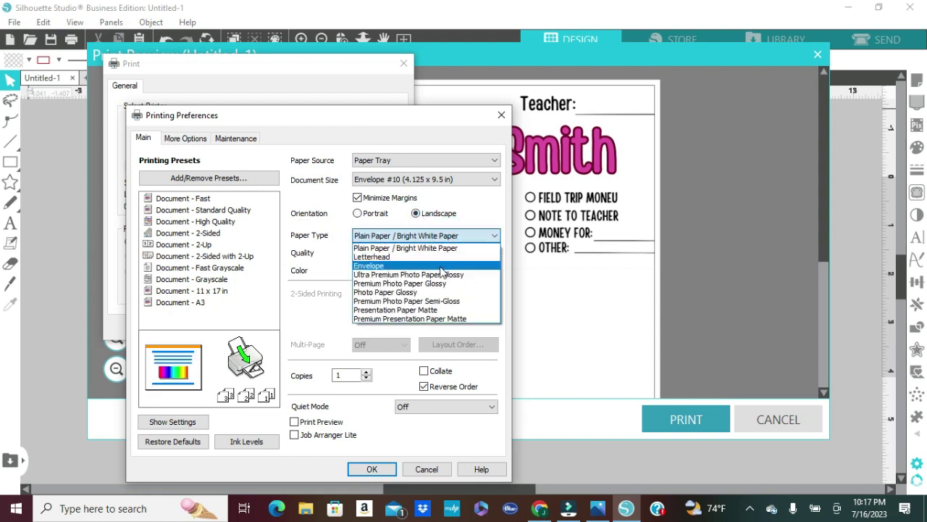
click(443, 268)
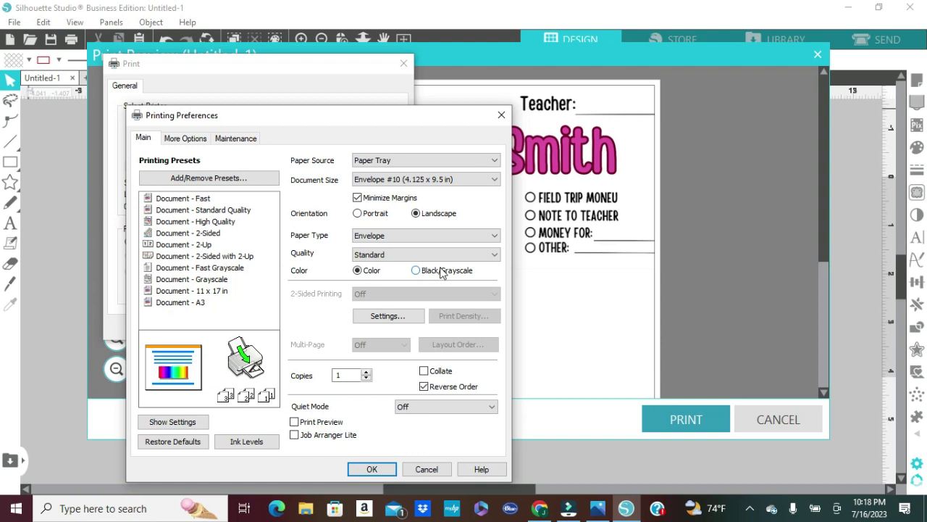
click(386, 254)
click(378, 275)
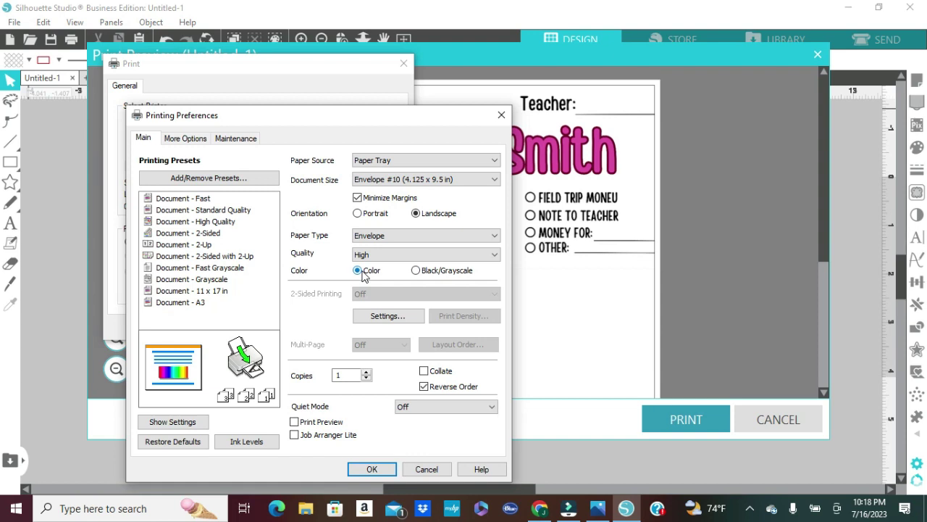
click(294, 423)
Step: Switch color correction to Custom and set its color mode to Adobe RGB in the advanced color controls
click(188, 139)
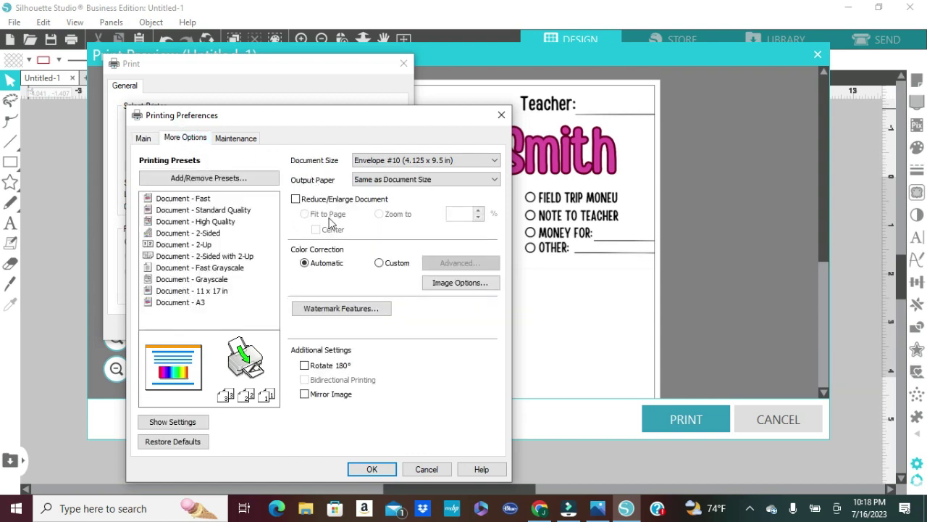
click(381, 264)
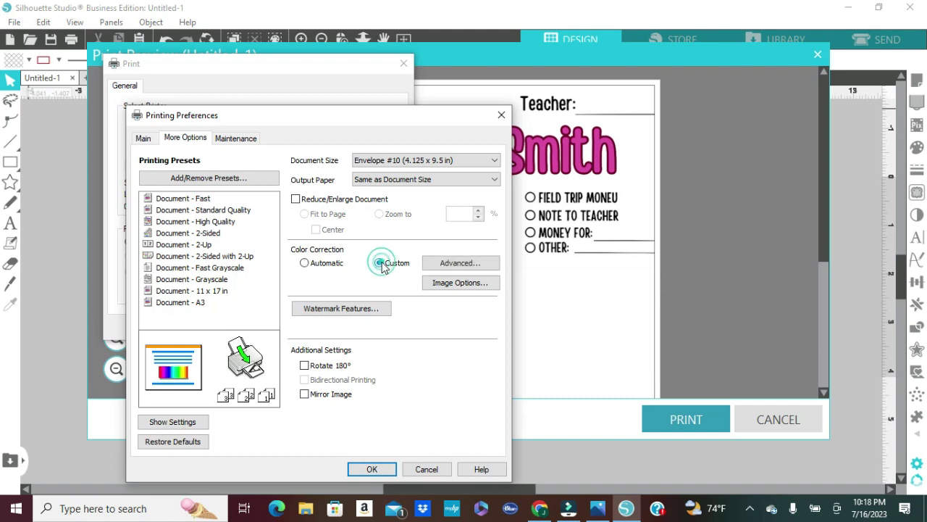
click(458, 265)
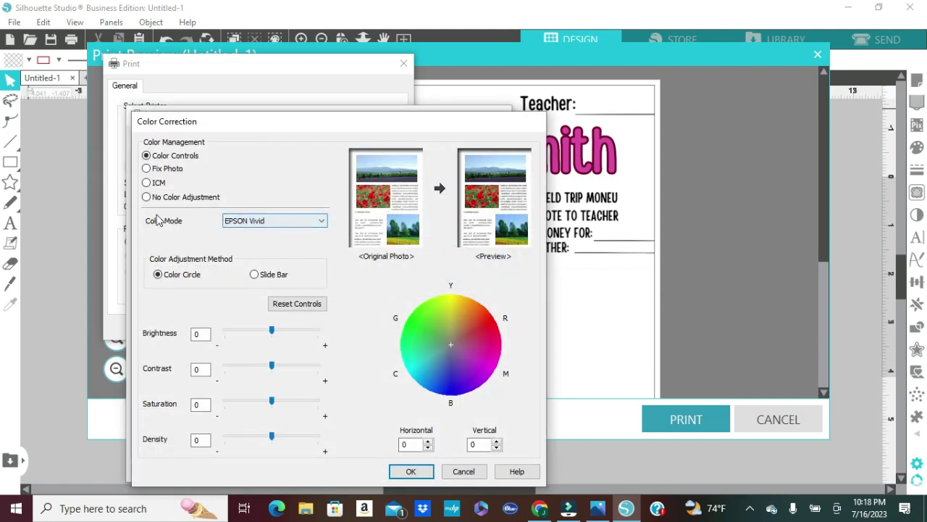
click(279, 223)
click(277, 243)
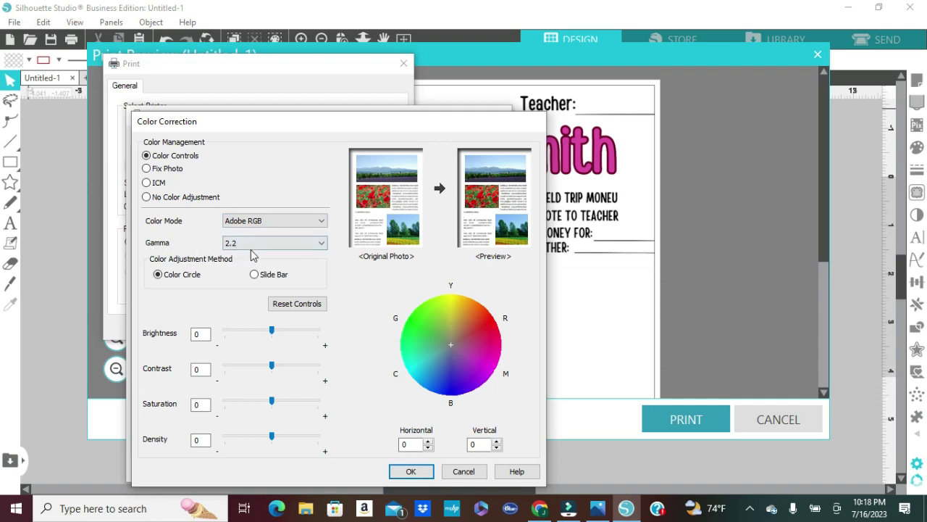
click(411, 472)
Step: Accept and apply the printing preferences, and print the current page of the envelope design
click(374, 469)
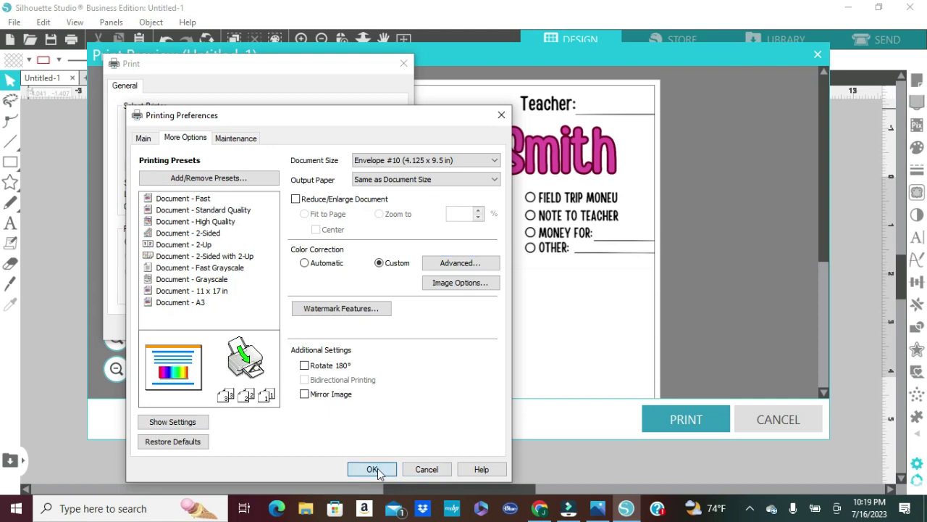
click(390, 328)
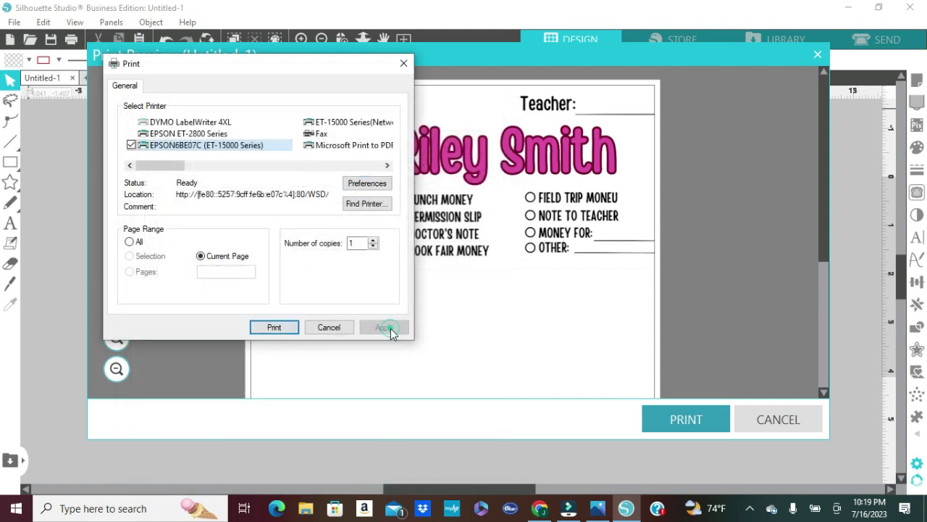
click(273, 328)
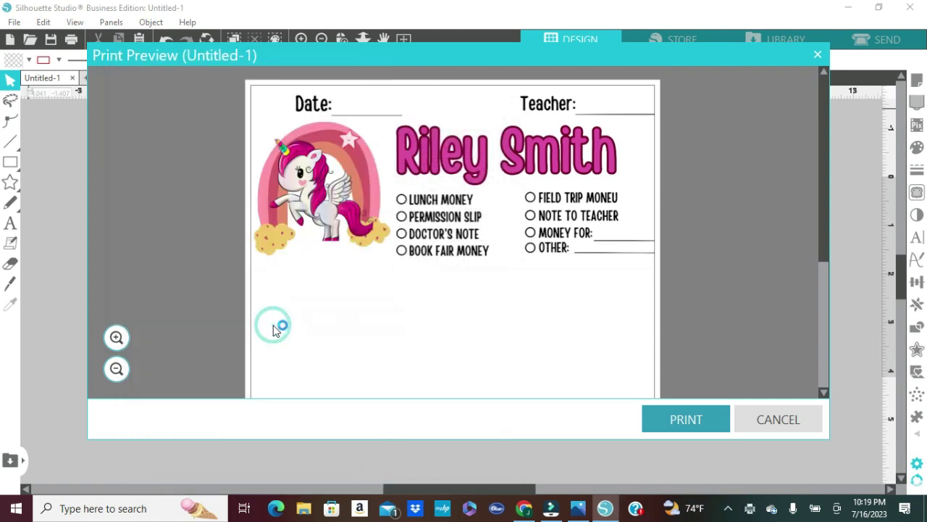